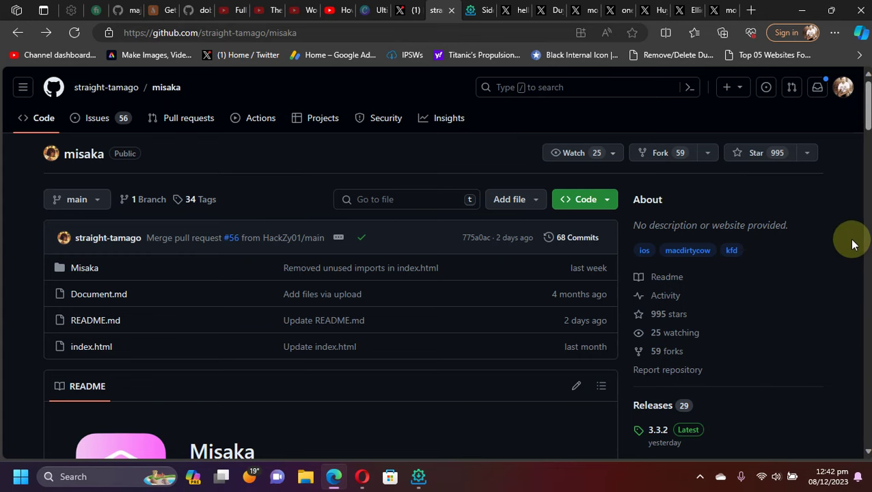
# - Open the Misaka 3.3.2 release notes on GitHub
pyautogui.scroll(-2, 832, 258)
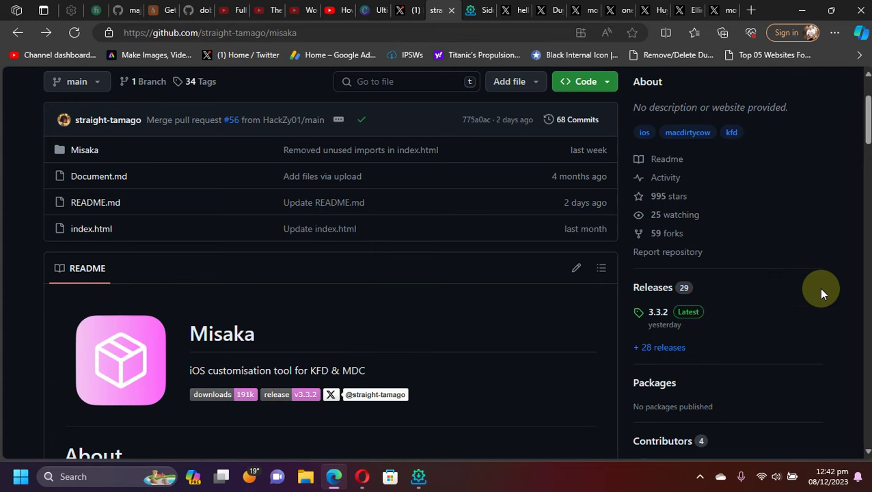
pyautogui.scroll(2, 822, 293)
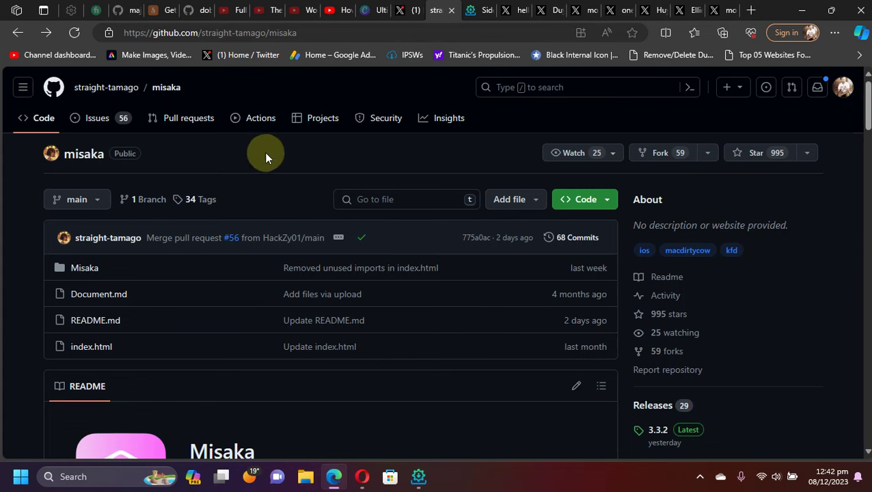
pyautogui.scroll(-3, 830, 230)
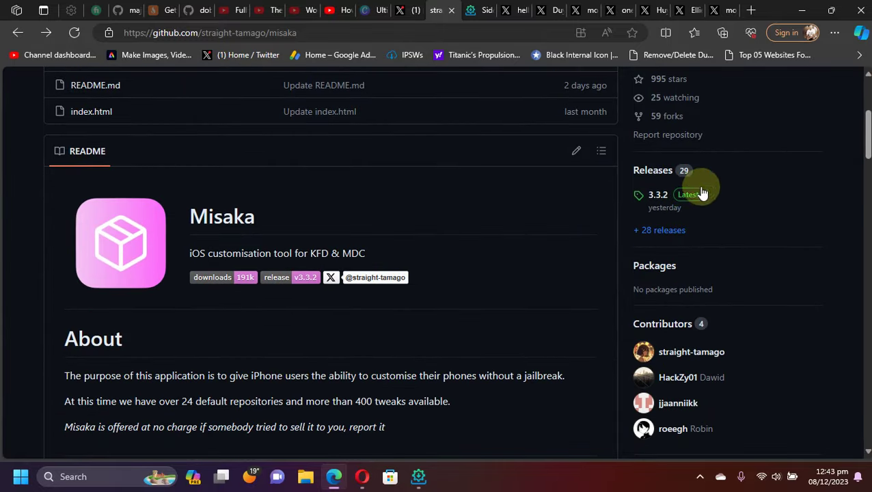
pyautogui.click(658, 196)
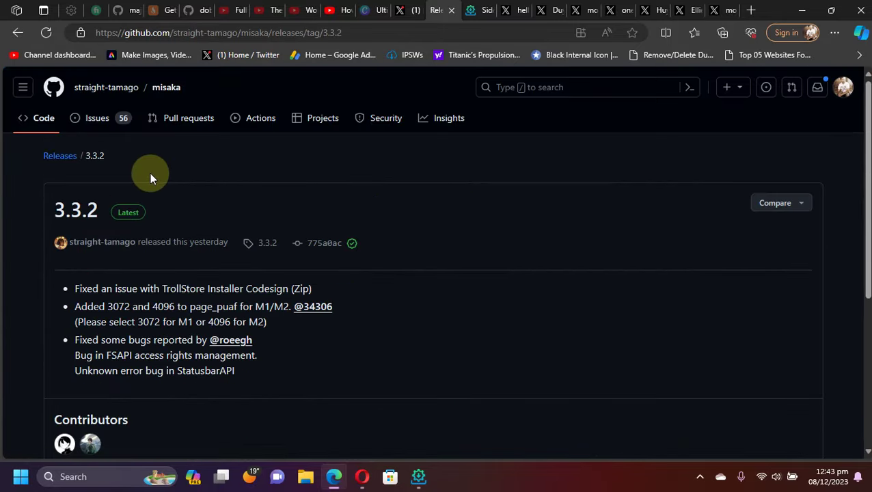
# - Go to the full Releases list and find the 3.3.1 M1/M2 compatibility note
pyautogui.click(54, 165)
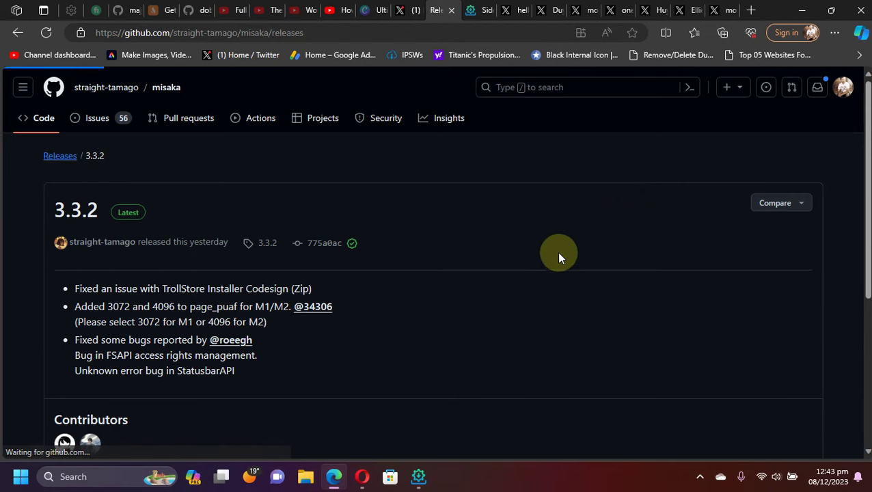
pyautogui.scroll(-6, 832, 263)
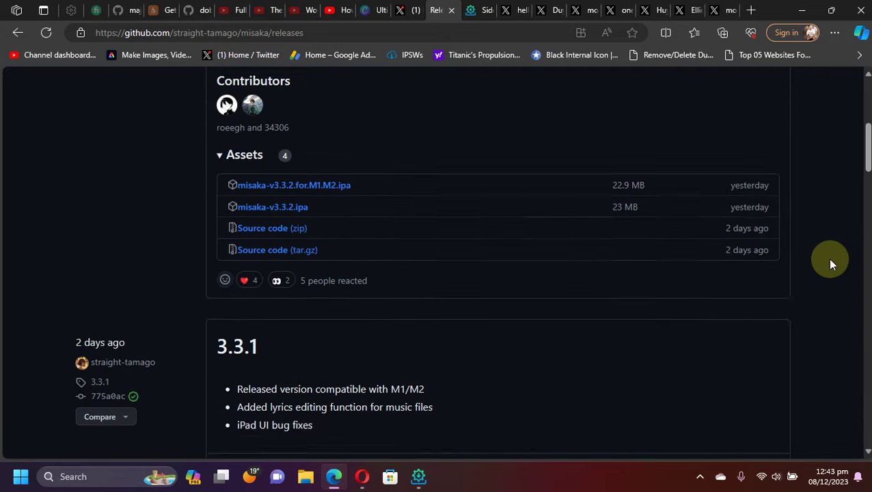
pyautogui.scroll(-1, 831, 265)
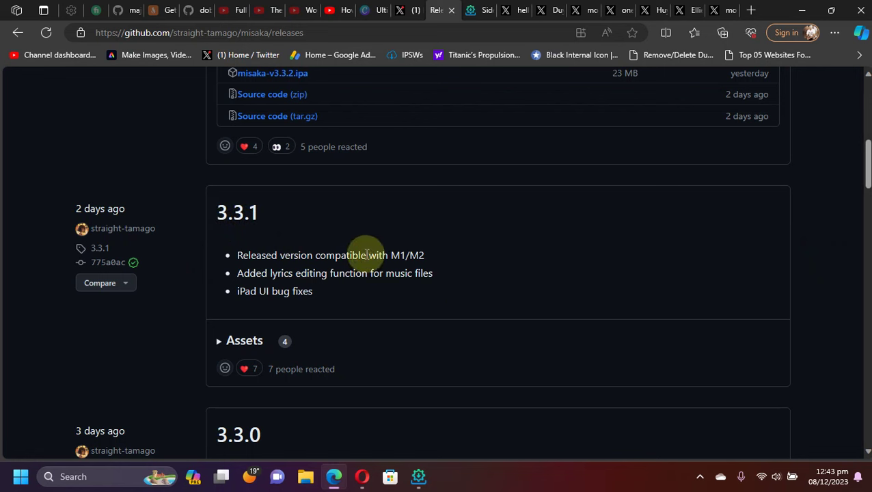
pyautogui.moveTo(391, 257); pyautogui.dragTo(415, 256)
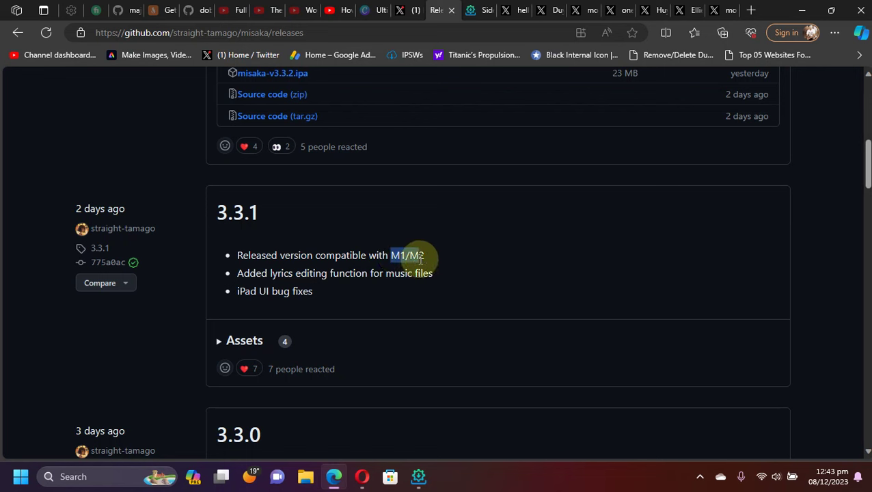
pyautogui.click(315, 255)
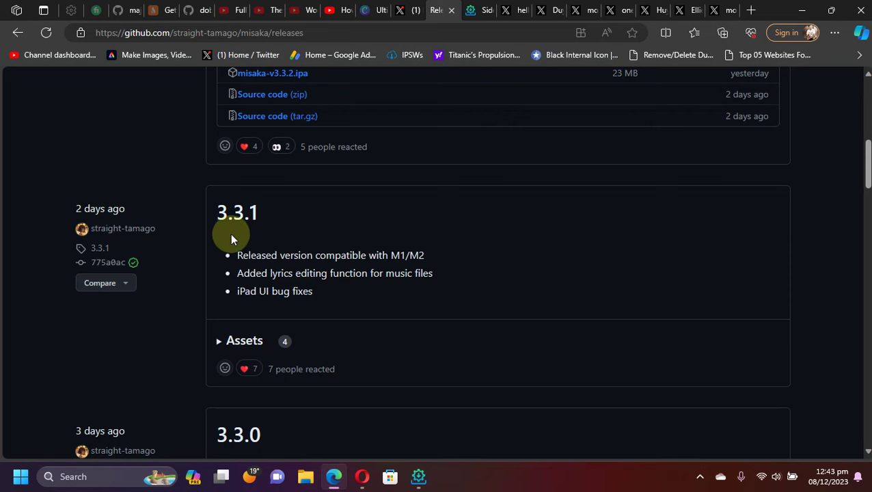
pyautogui.scroll(5, 841, 280)
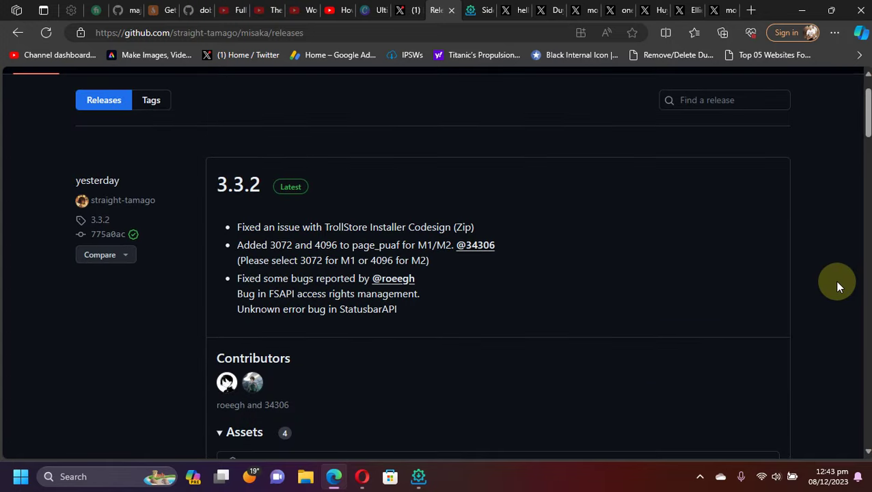
pyautogui.scroll(-3, 519, 287)
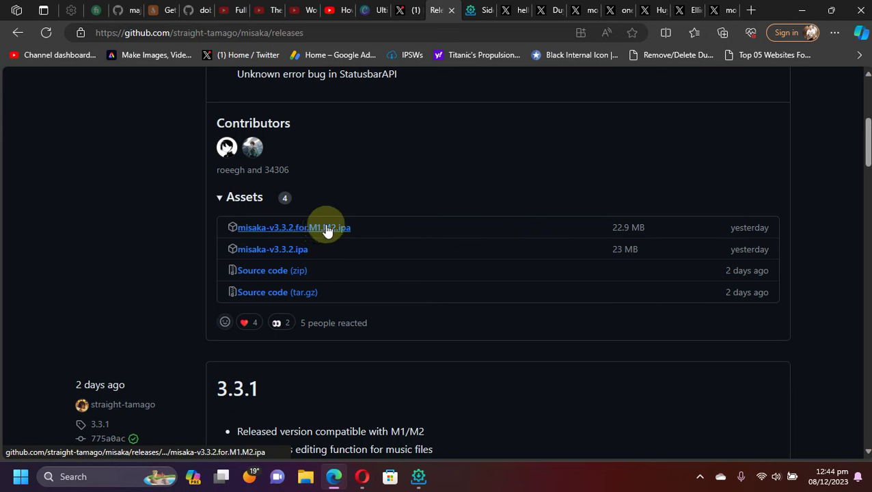
# - Check that misaka-v3.3.2.ipa shows Done in Sideloadly, then launch Misaka on the mirrored iPhone
pyautogui.click(483, 10)
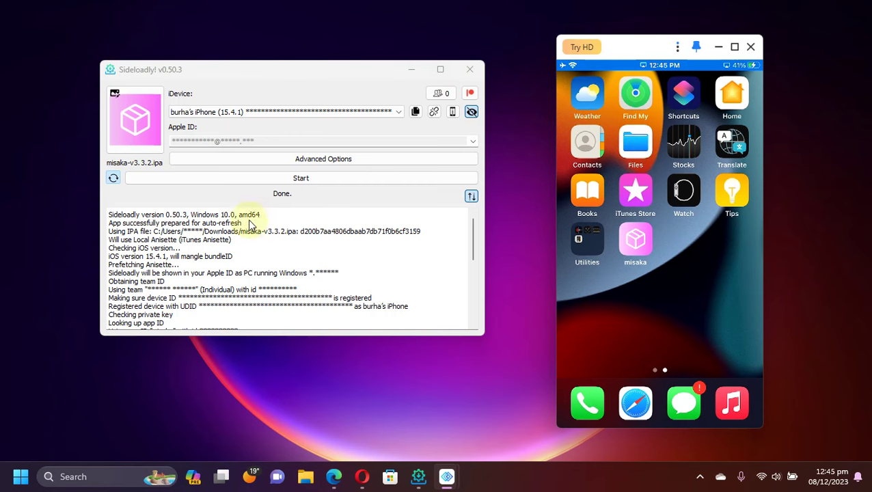
pyautogui.click(632, 246)
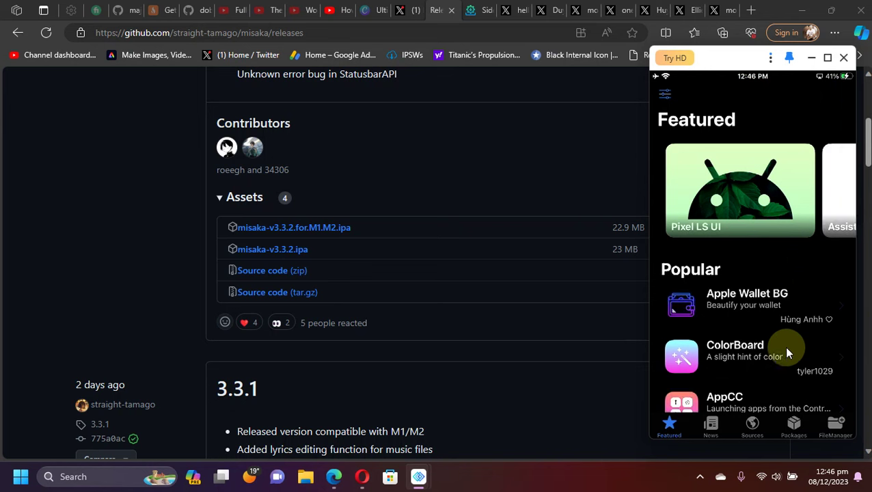
# - From Misaka's Packages ToolBox, install TrollStore Helper in place of the Tips app
pyautogui.click(795, 407)
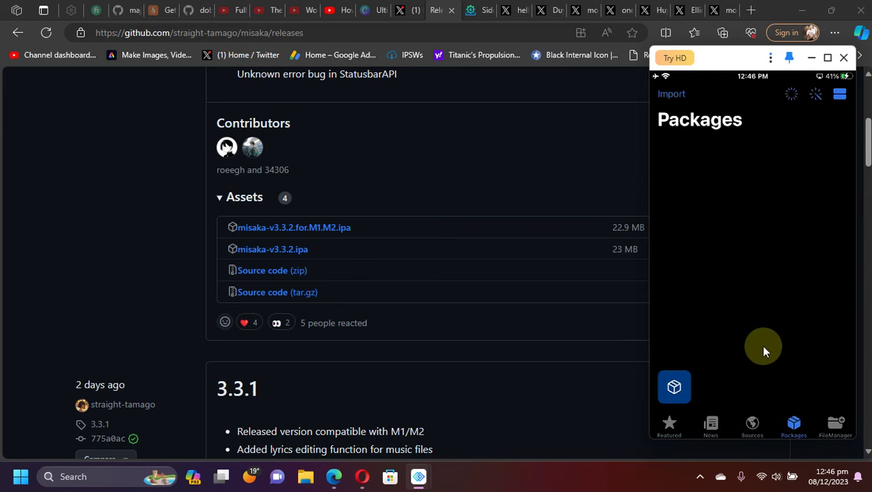
pyautogui.click(671, 395)
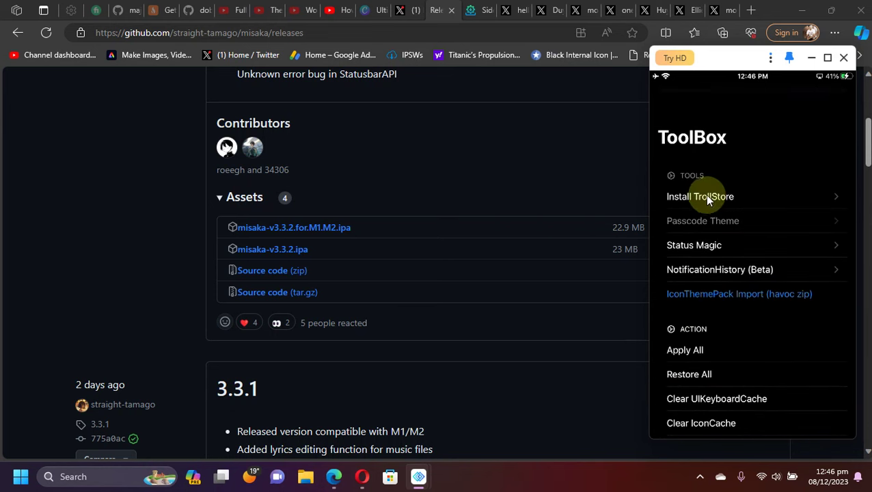
pyautogui.click(706, 197)
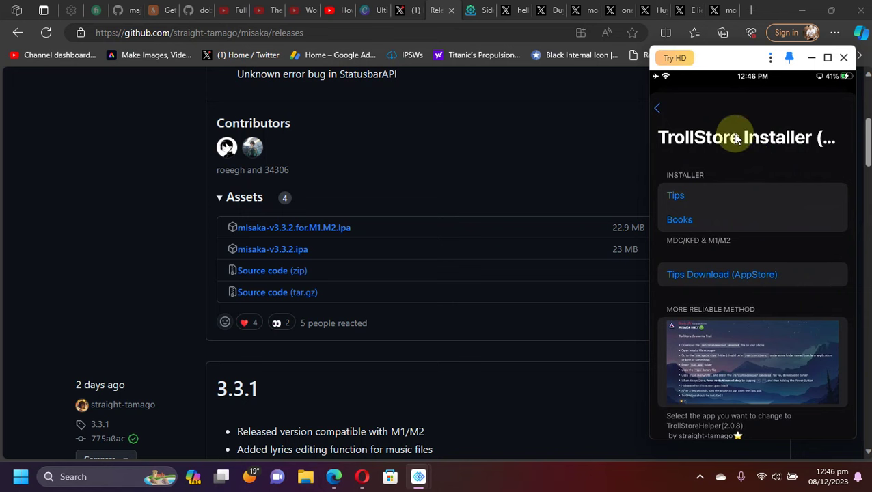
pyautogui.click(685, 195)
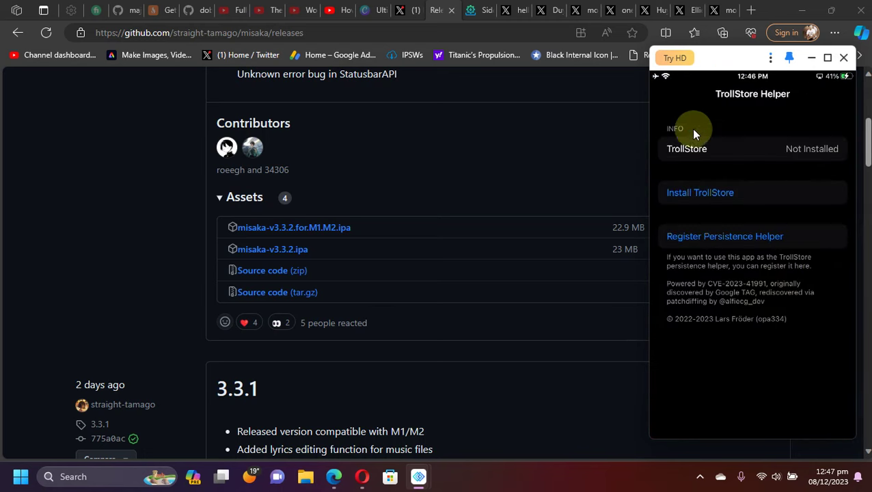
# - Start the TrollStore installation from TrollStore Helper
pyautogui.click(729, 202)
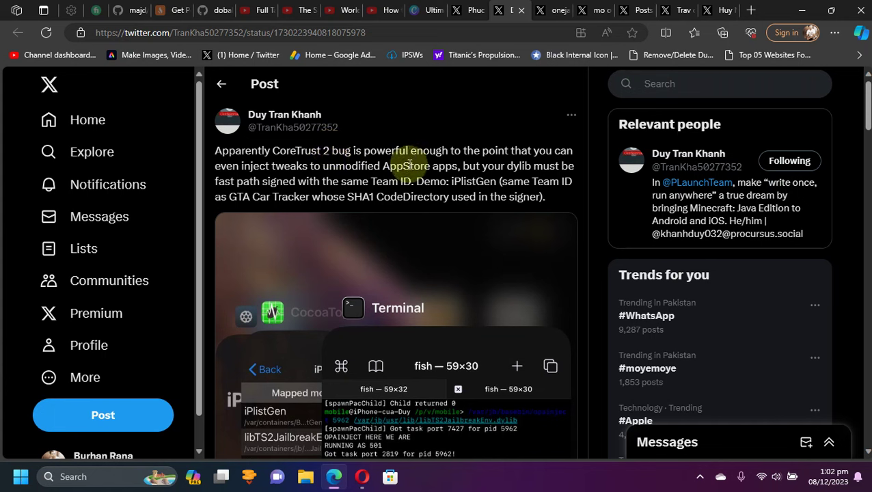
# - Highlight 'CoreTrust 2' in the post, then move to the ElleKit photo reply thread
pyautogui.moveTo(292, 152); pyautogui.dragTo(338, 156)
pyautogui.click(592, 182)
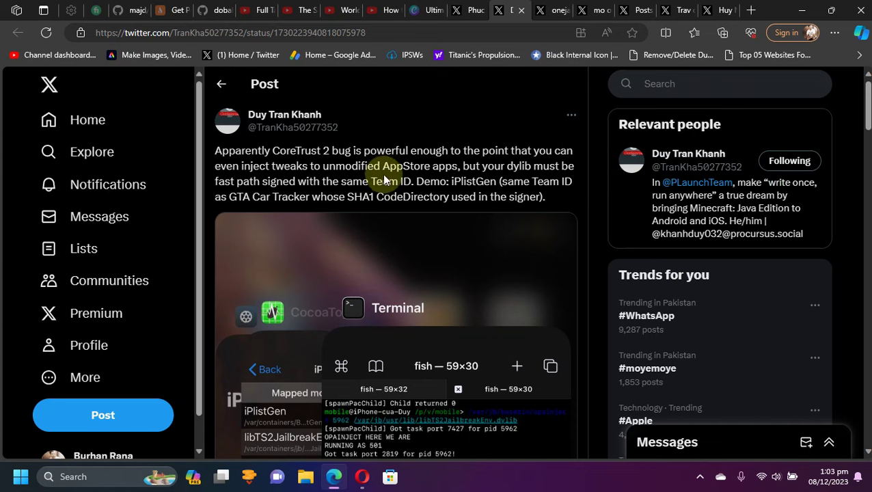
pyautogui.hotkey('ctrl', 'Tab')
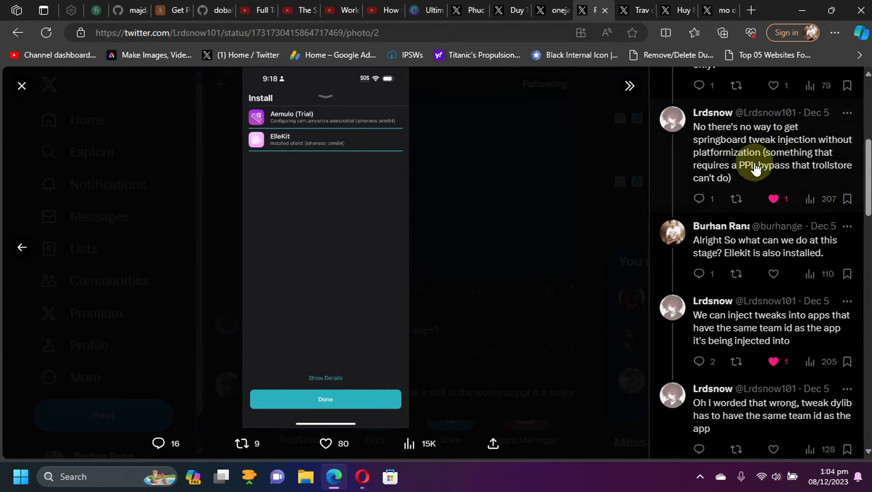
# - Highlight the substrate/SpringBoard injection post text, then bring up the 'Finally got Sileo working' post
pyautogui.hotkey('ctrl', 'Tab')
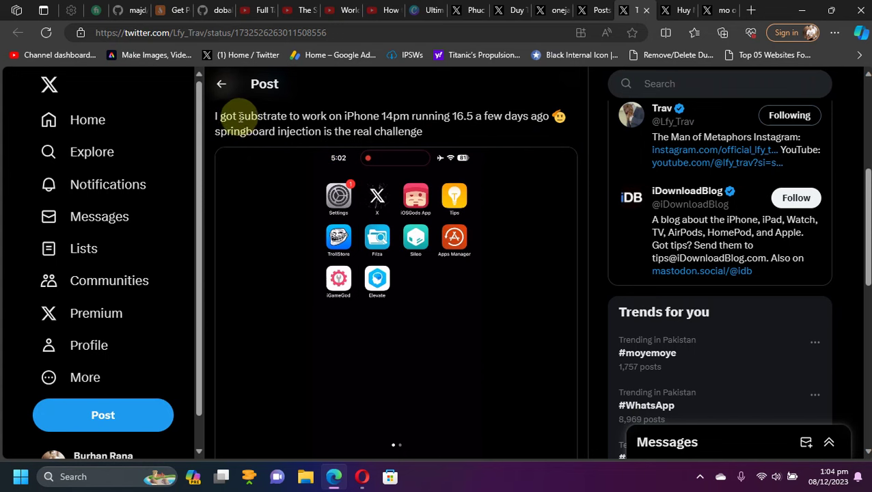
pyautogui.moveTo(241, 116); pyautogui.dragTo(476, 117)
pyautogui.click(596, 150)
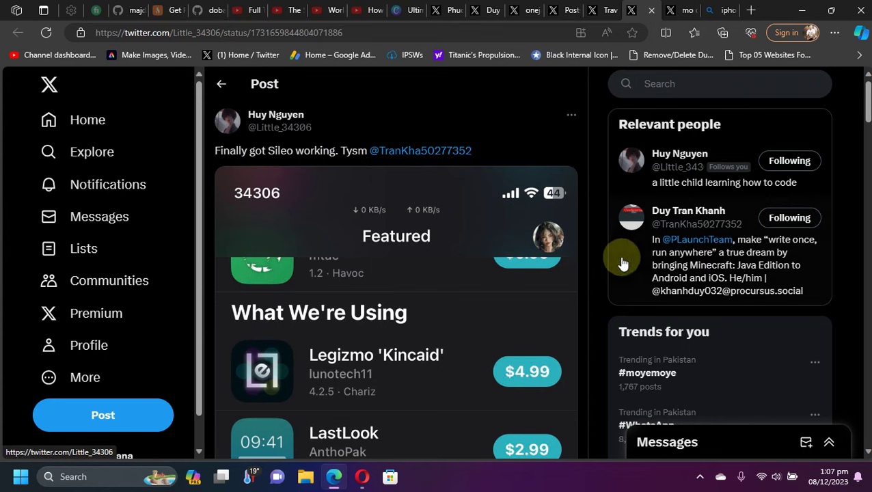
pyautogui.scroll(-4, 602, 257)
pyautogui.scroll(-4, 601, 257)
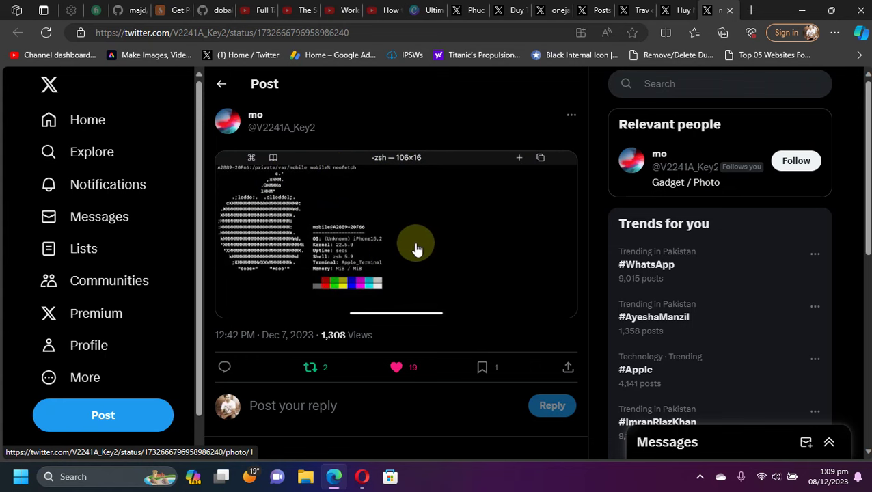
pyautogui.hotkey('ctrl', 'shift', 'Tab')
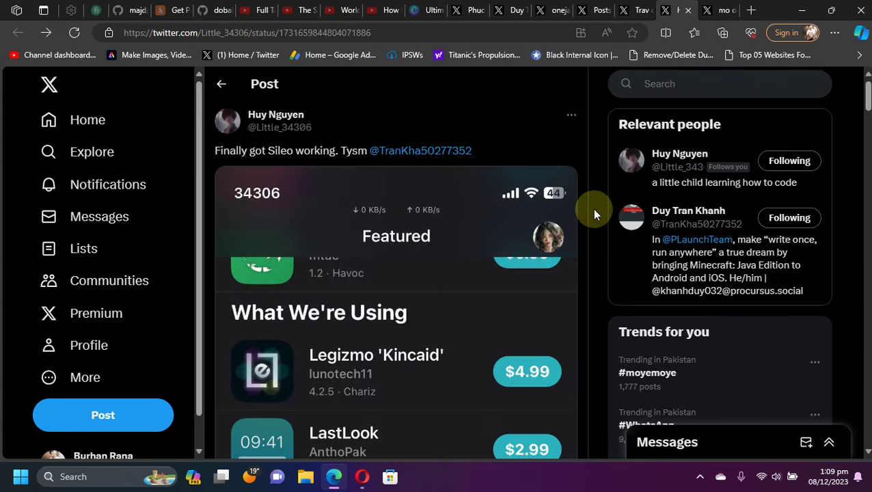
pyautogui.scroll(-8, 591, 209)
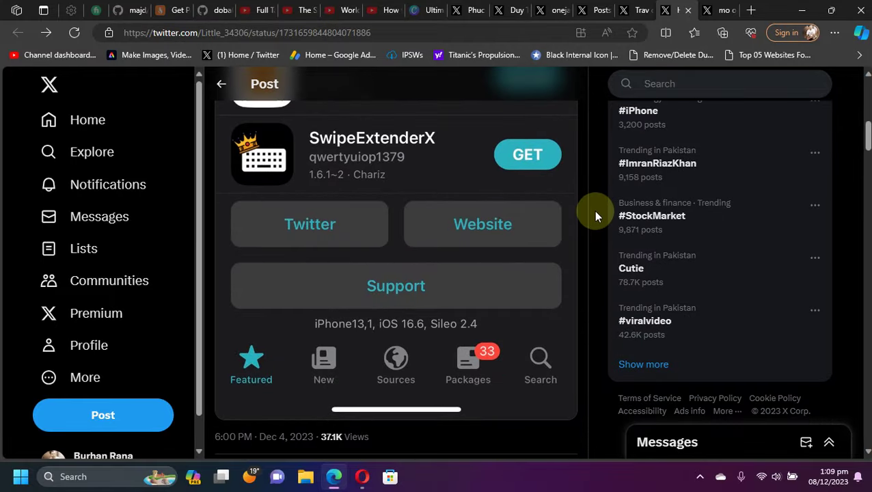
pyautogui.scroll(7, 593, 211)
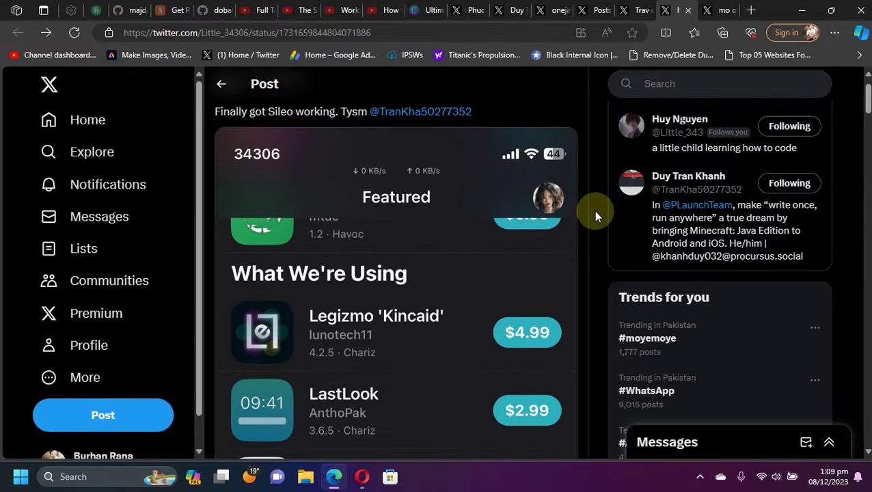
pyautogui.scroll(1, 593, 210)
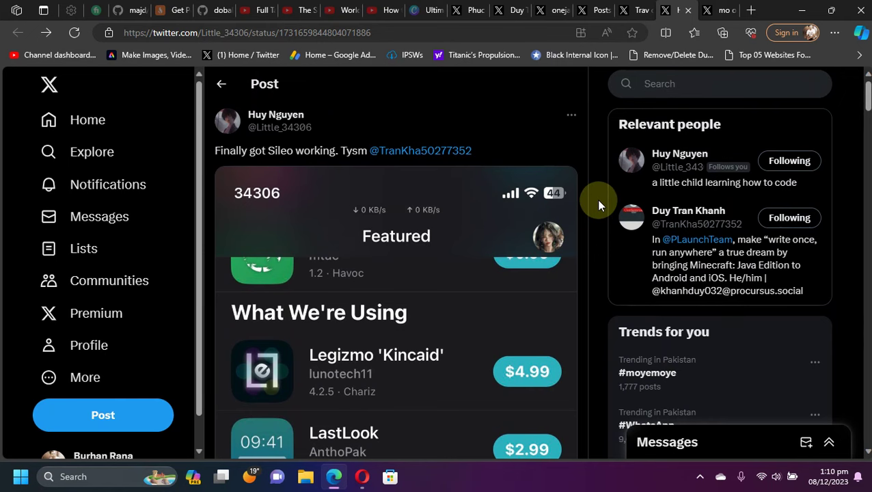
pyautogui.scroll(-6, 596, 199)
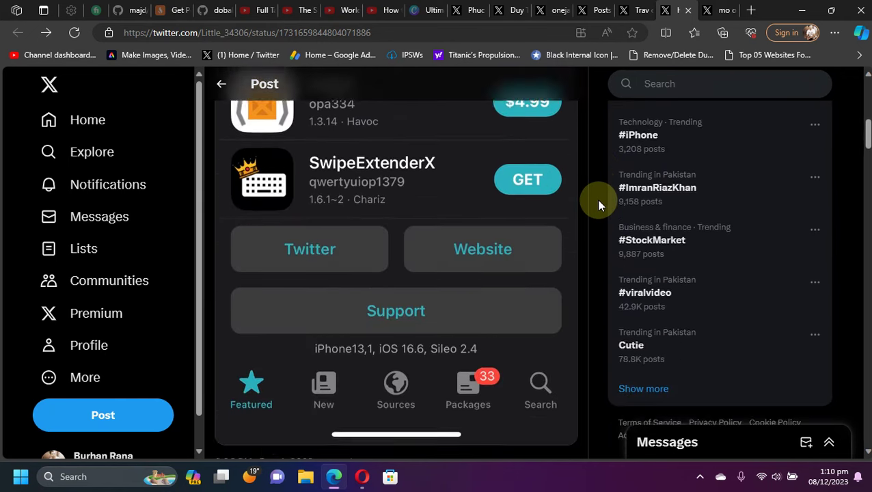